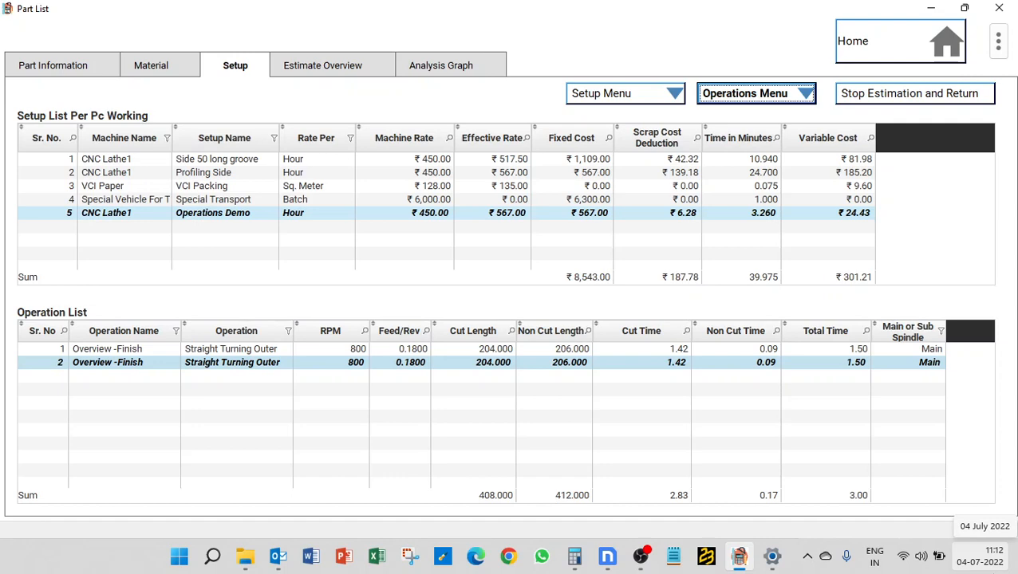
Add an operation named Groove of type Grooving - Face with the Turning tool path strategy.
left_click(734, 99)
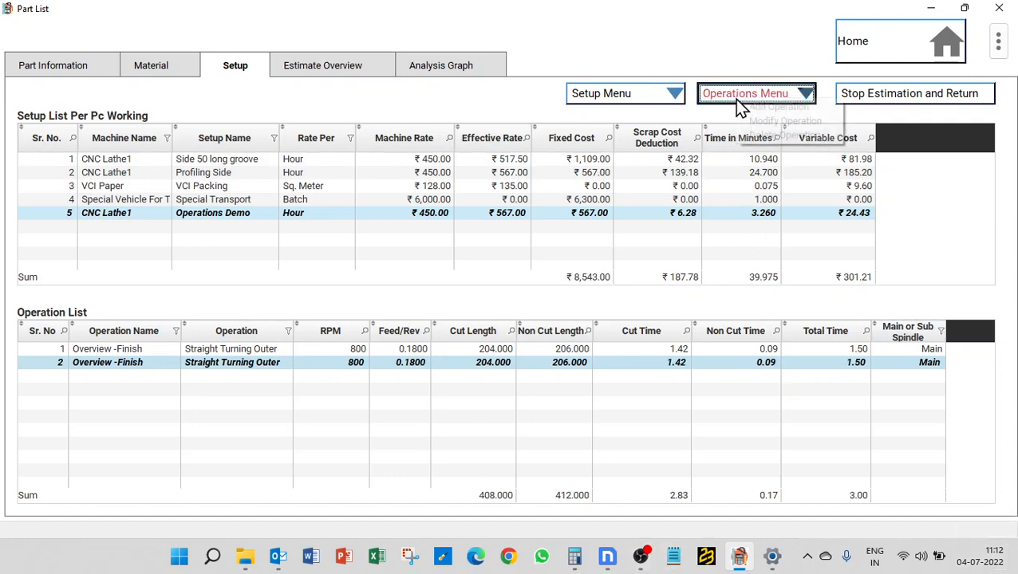
left_click(750, 110)
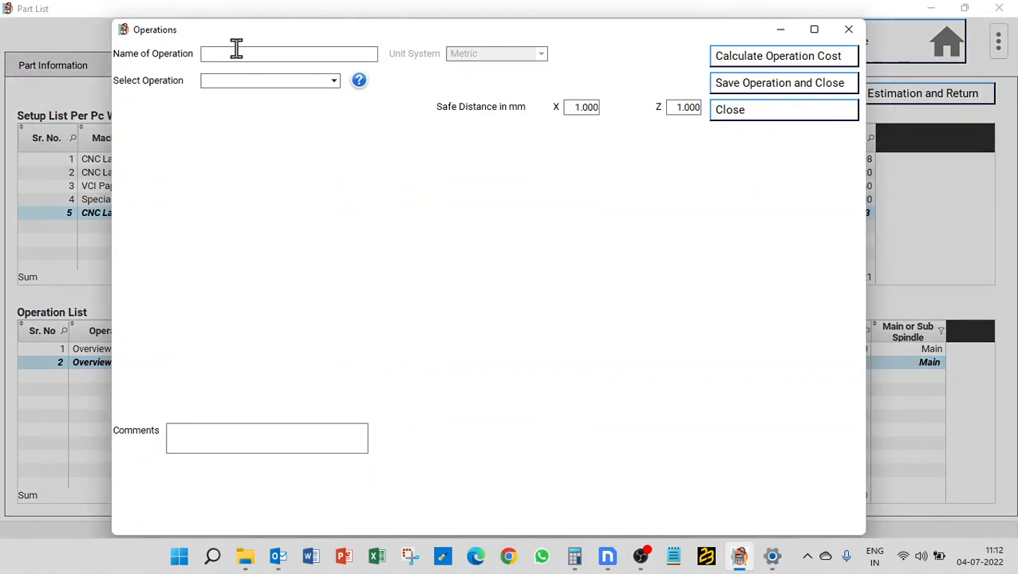
type("Groove")
left_click(235, 80)
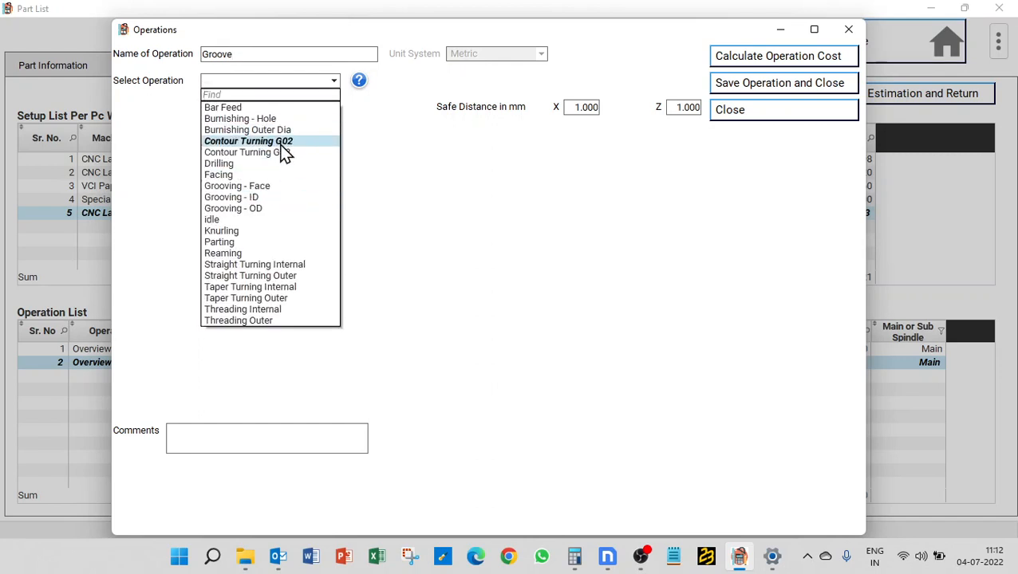
left_click(281, 186)
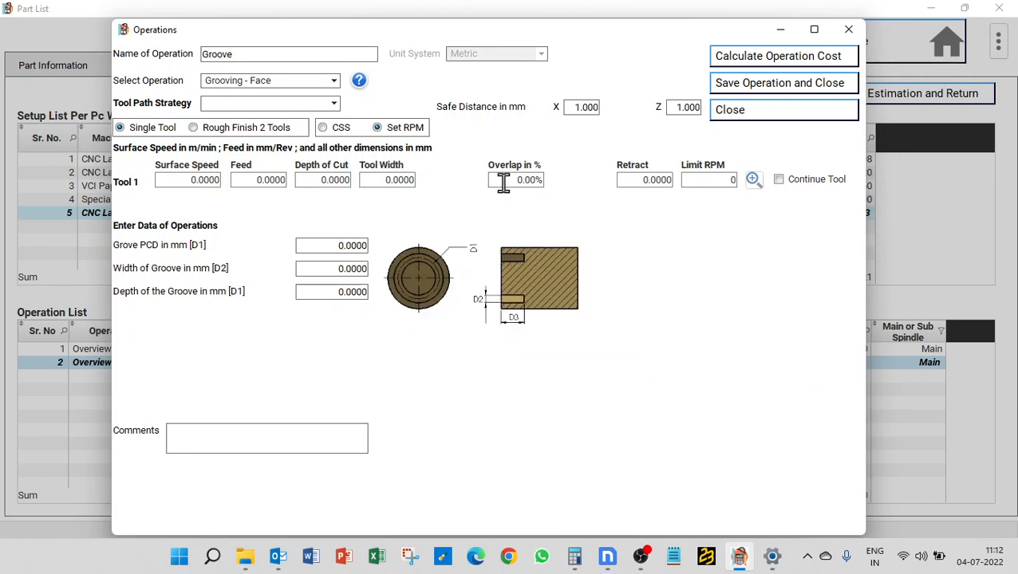
left_click(309, 109)
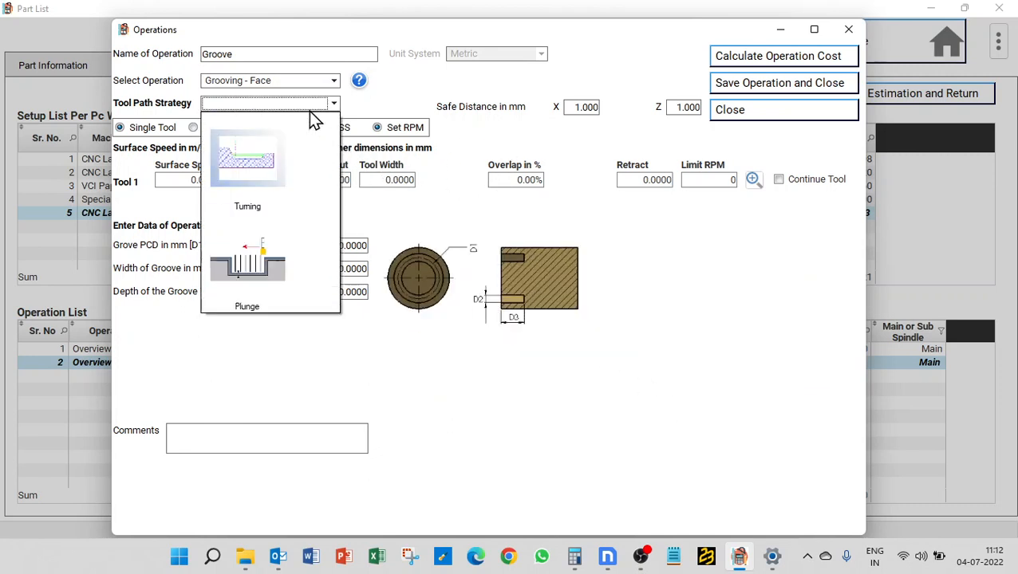
left_click(252, 172)
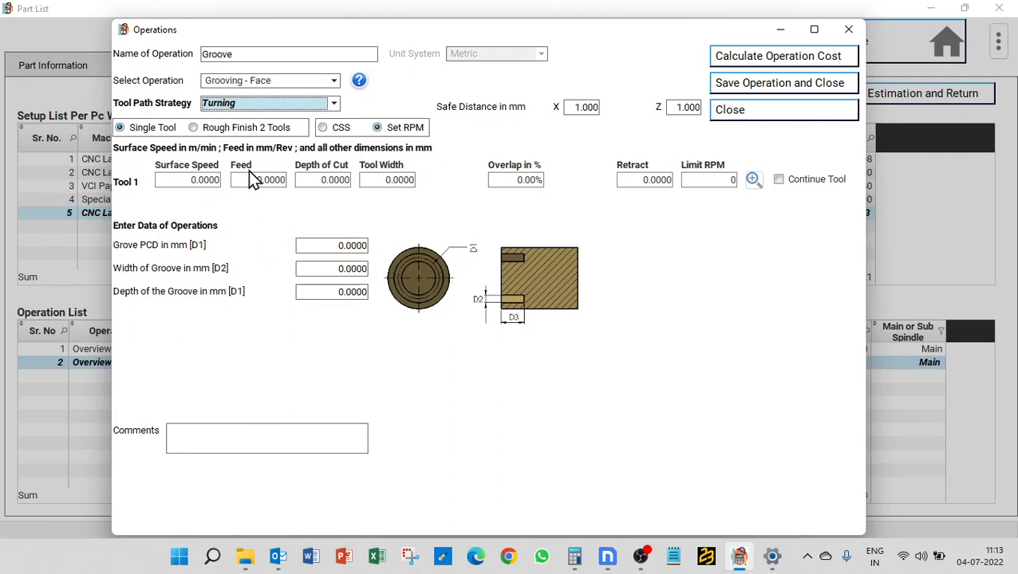
left_click(380, 179)
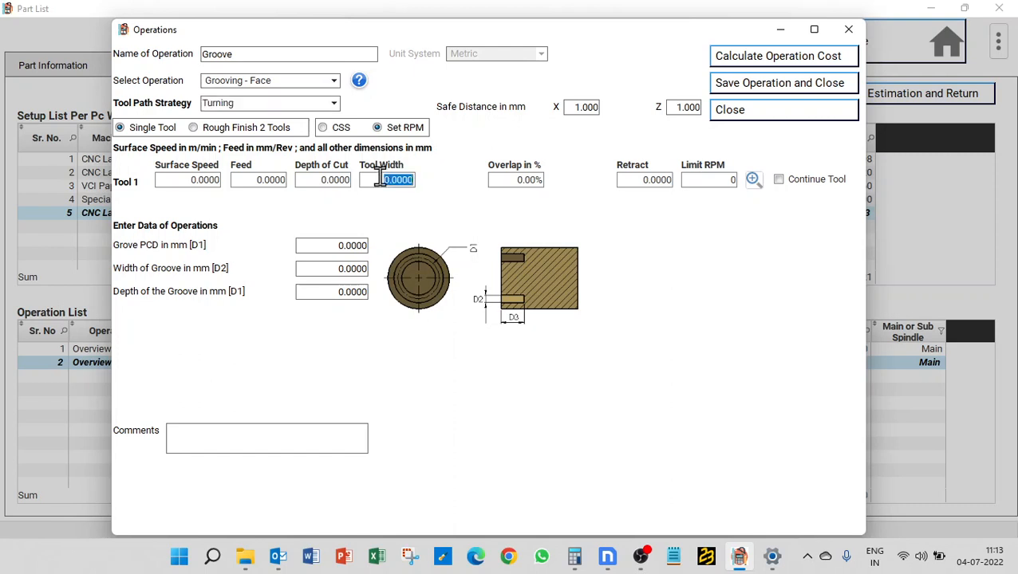
left_click(515, 180)
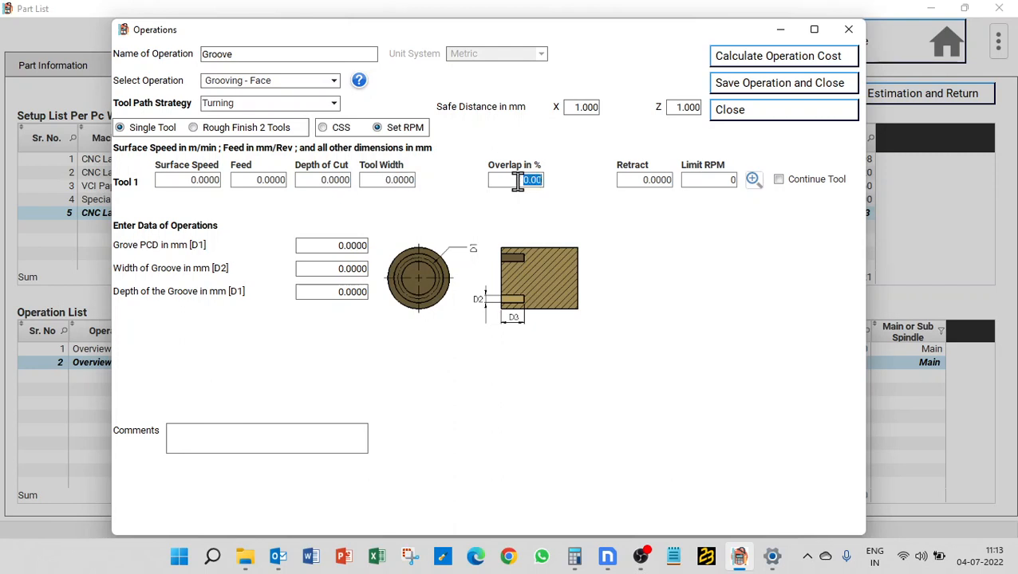
left_click(643, 179)
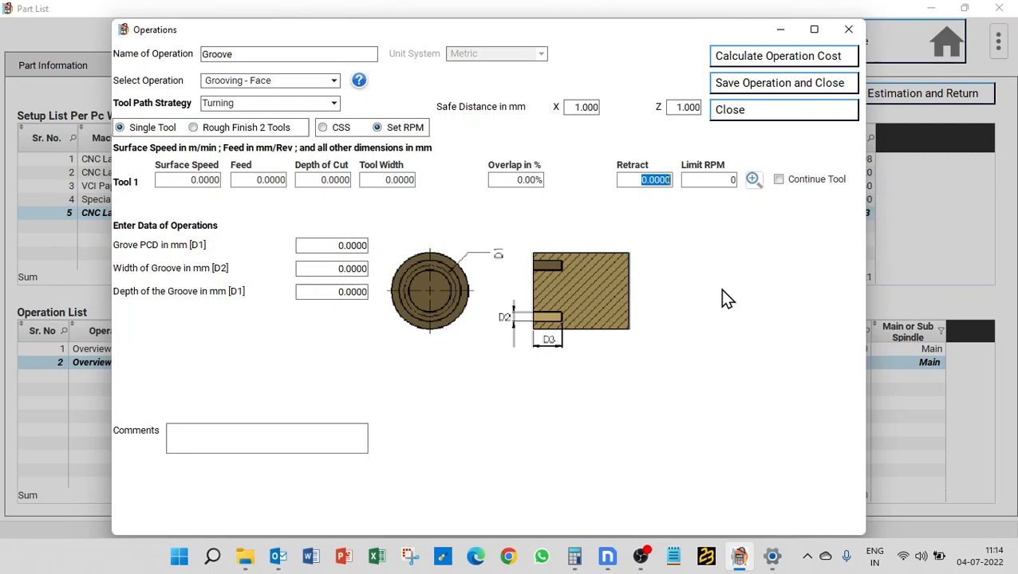
left_click(623, 181)
left_click(305, 177)
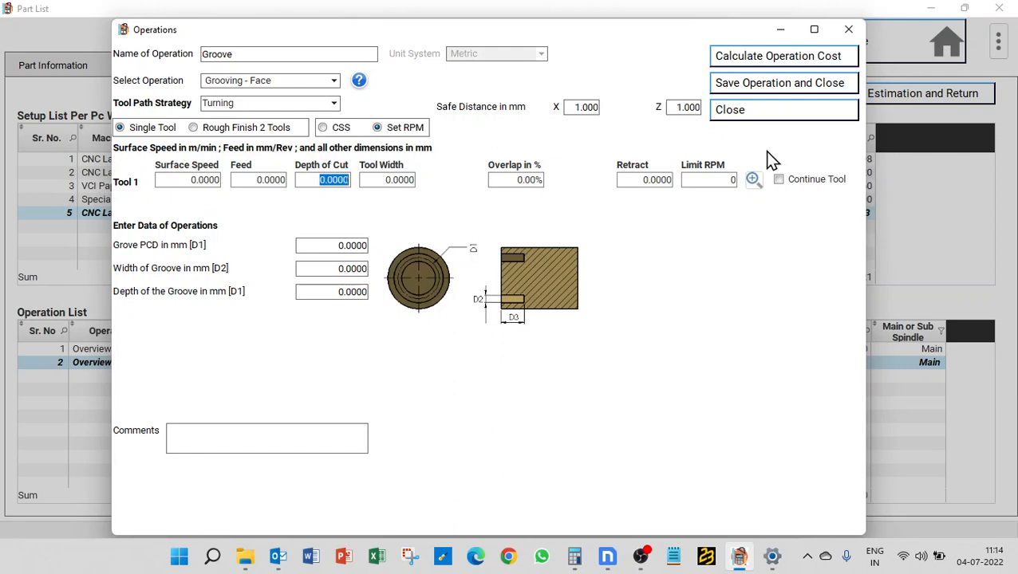
Load the cutting data for Tool 1 from the metric carbide Grooving tool in the tool data table.
left_click(753, 179)
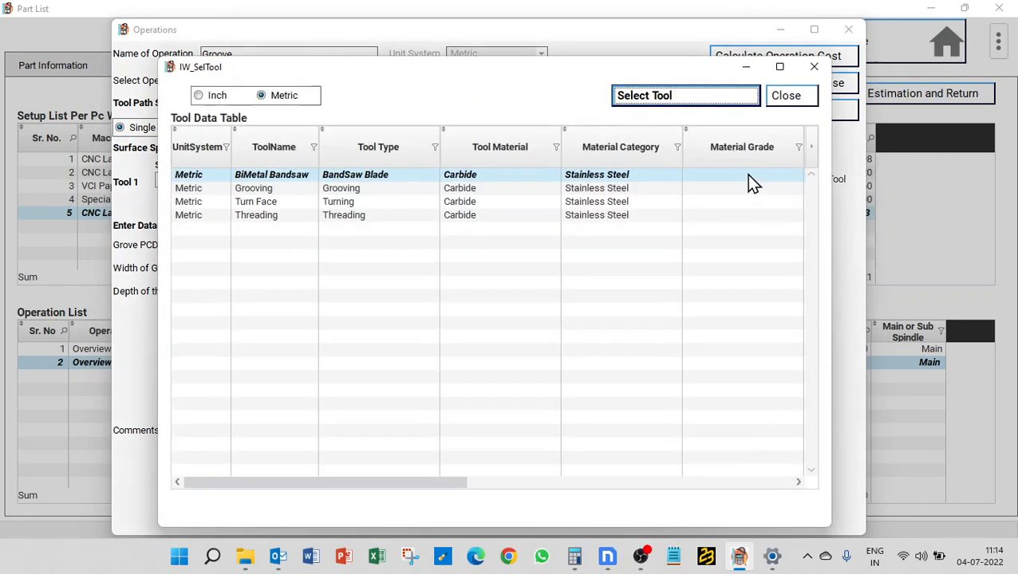
left_click(428, 189)
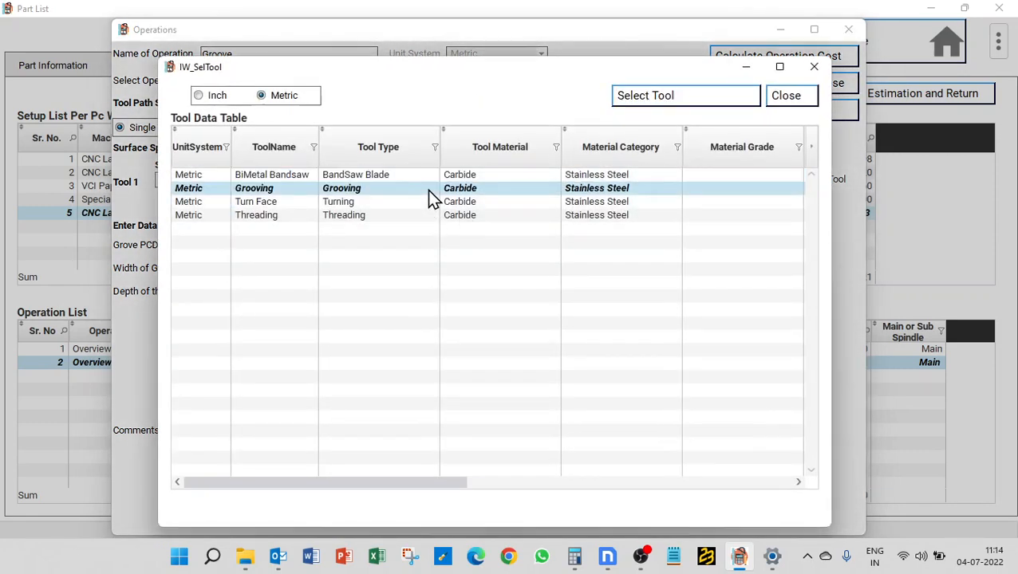
left_click(734, 100)
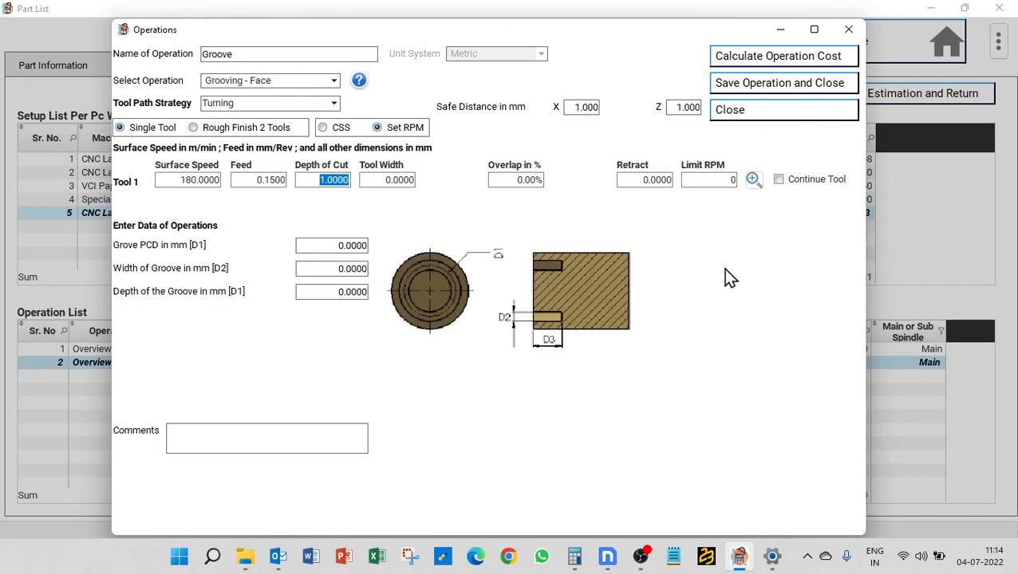
Set the face groove's PCD to 100 mm, its width to 5 mm and its depth to 5 mm.
left_click(340, 242)
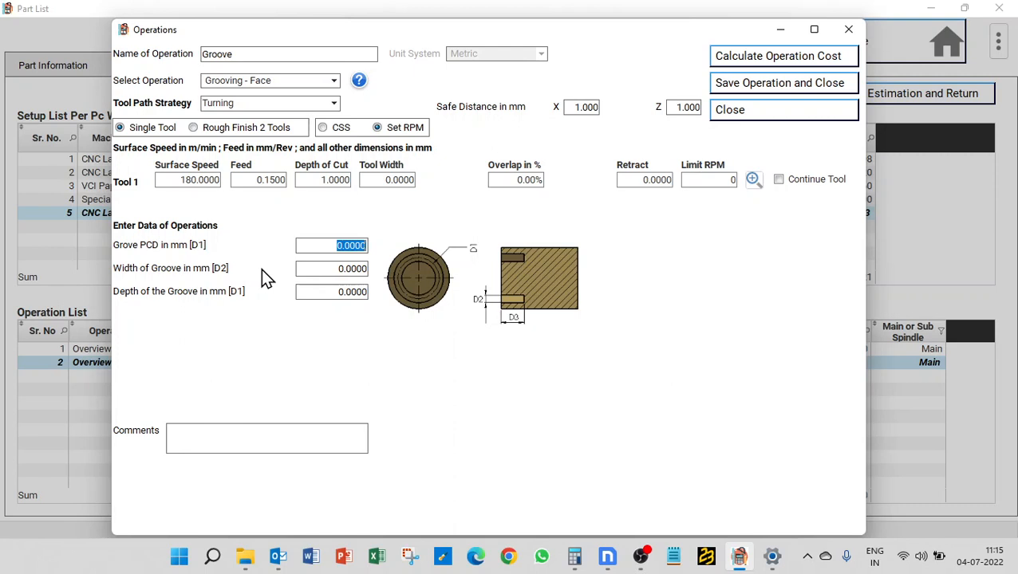
type("100")
left_click(328, 269)
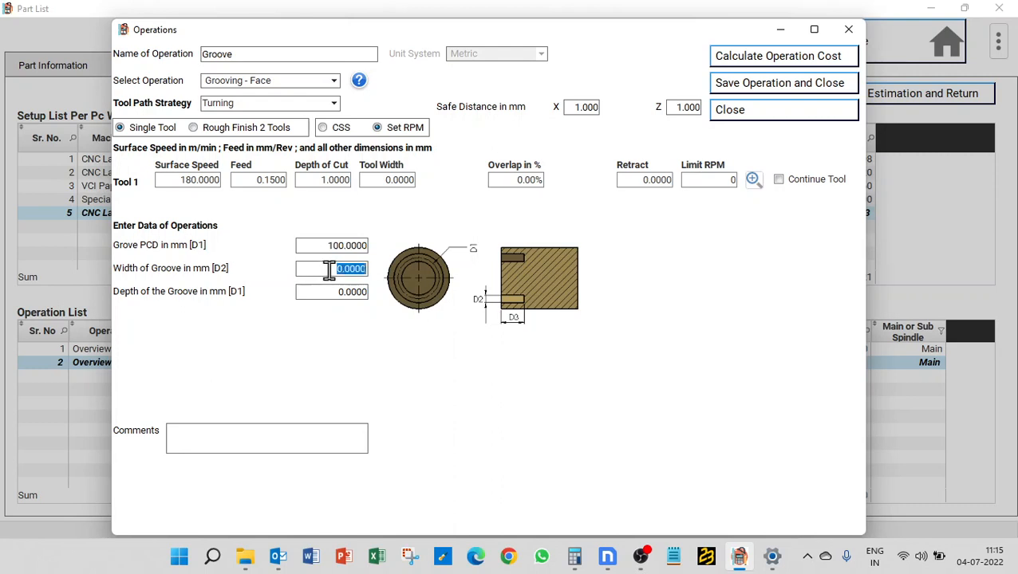
type("5")
left_click(350, 291)
type("5")
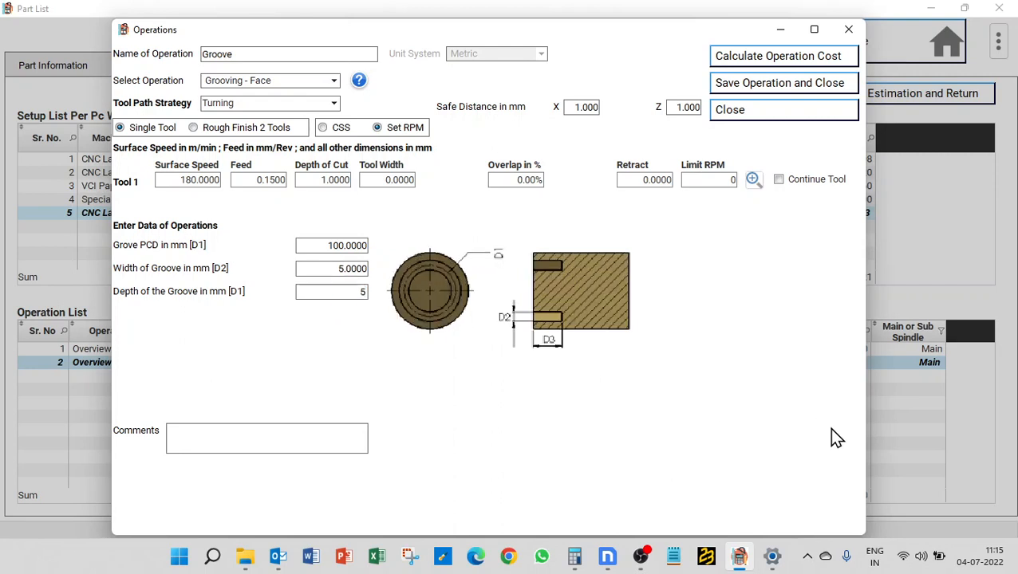
Set the width of Tool 1 to 3 mm and calculate the operation cost.
left_click(321, 268)
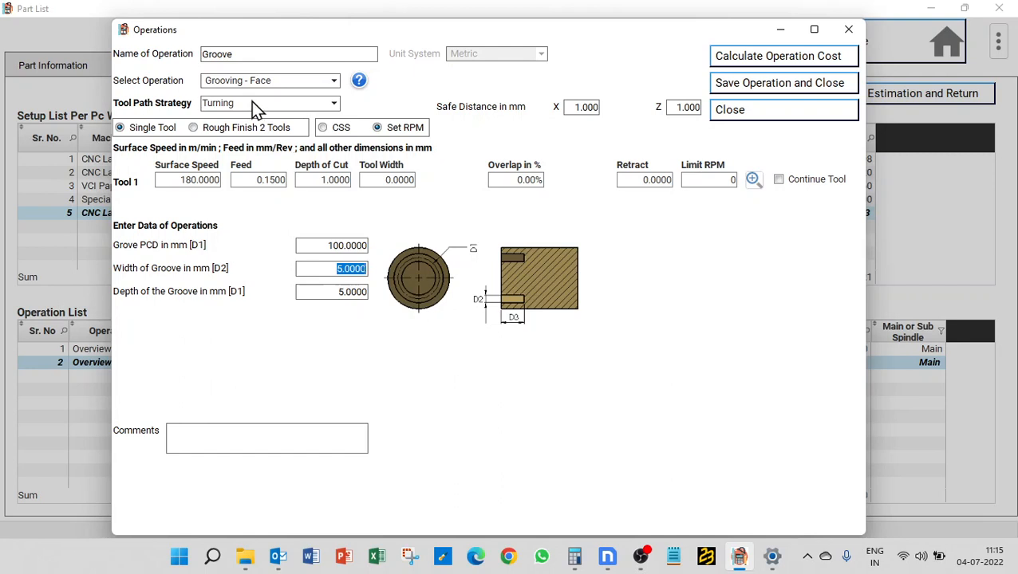
left_click(375, 184)
type("3")
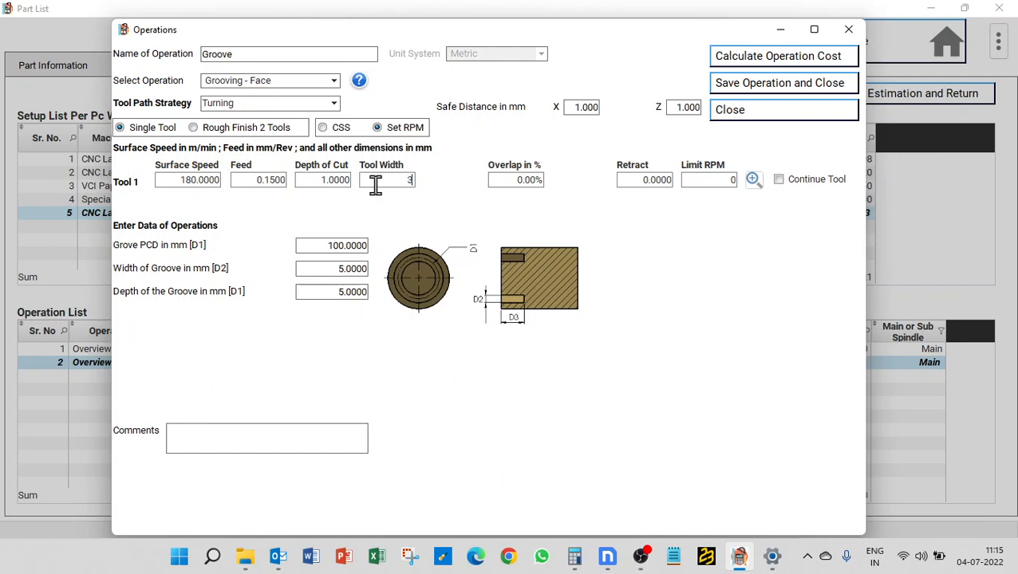
left_click(780, 57)
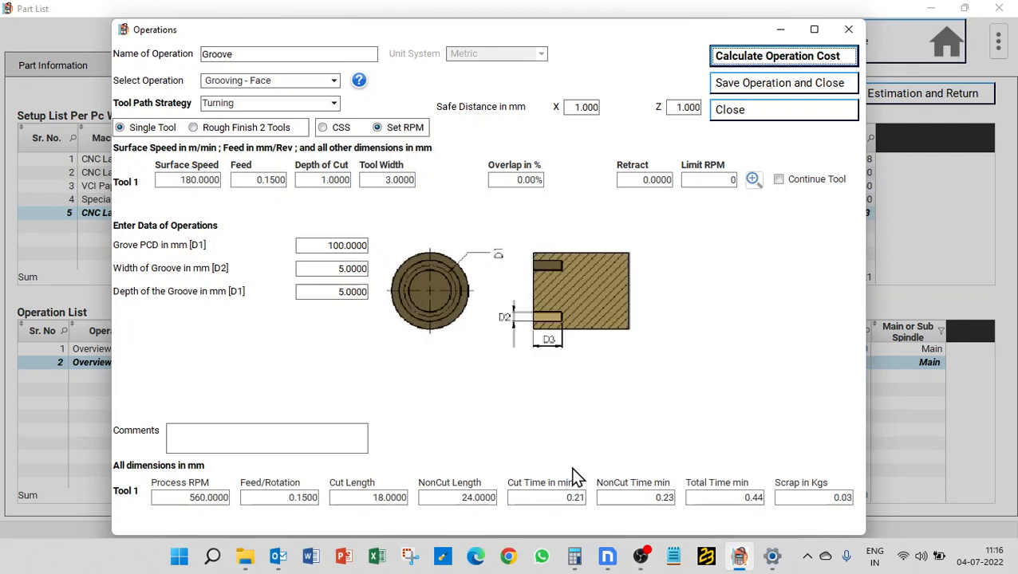
Change the tool path strategy to Plunge with 100% overlap and calculate the operation cost.
left_click(257, 105)
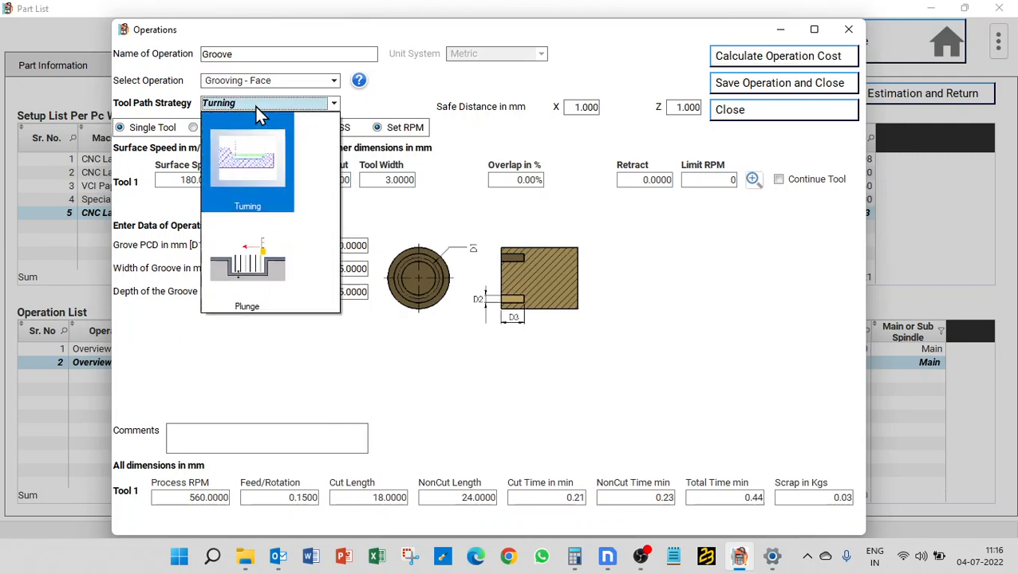
left_click(271, 281)
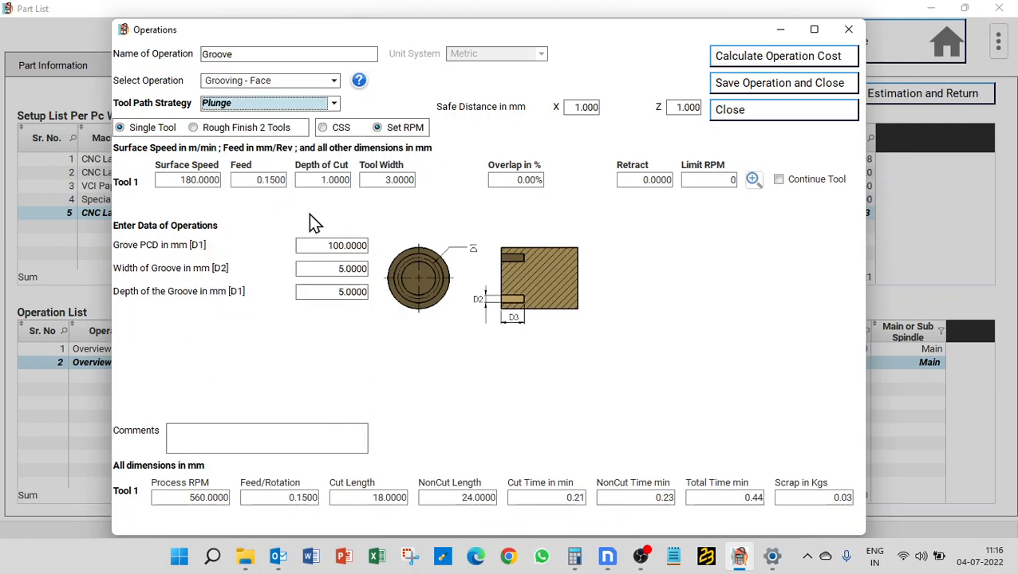
left_click(827, 59)
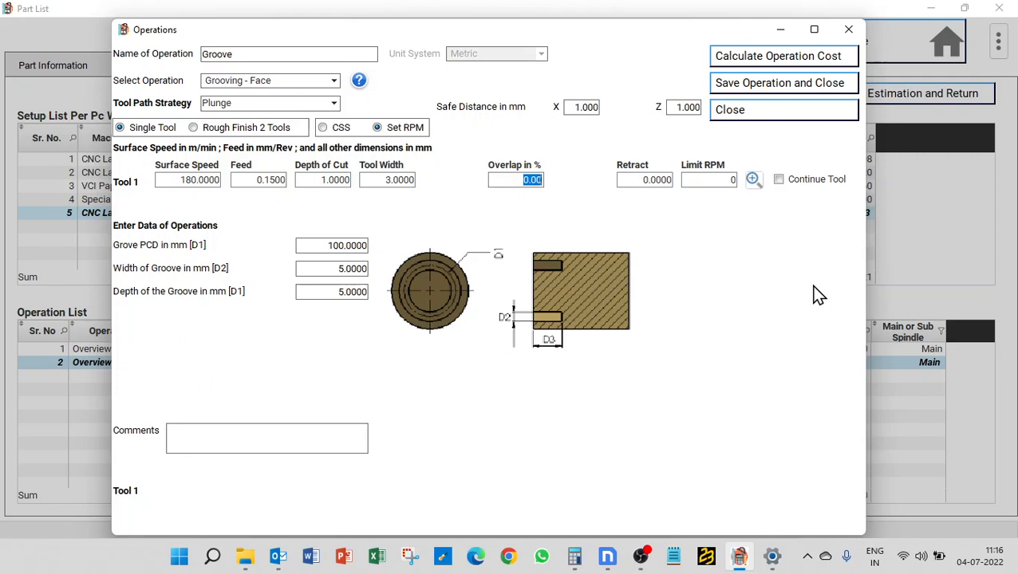
type("100")
key("Tab")
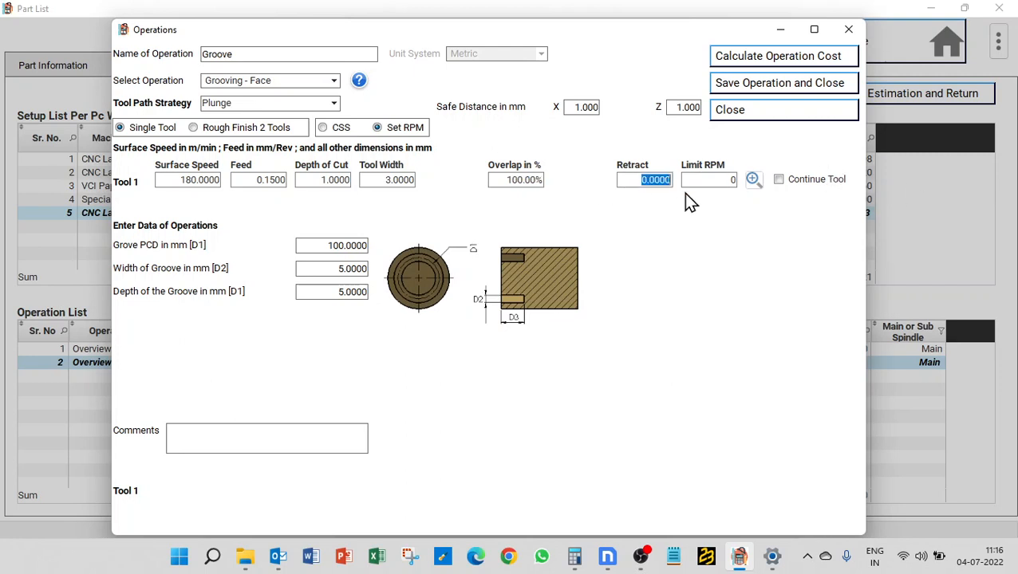
left_click(788, 61)
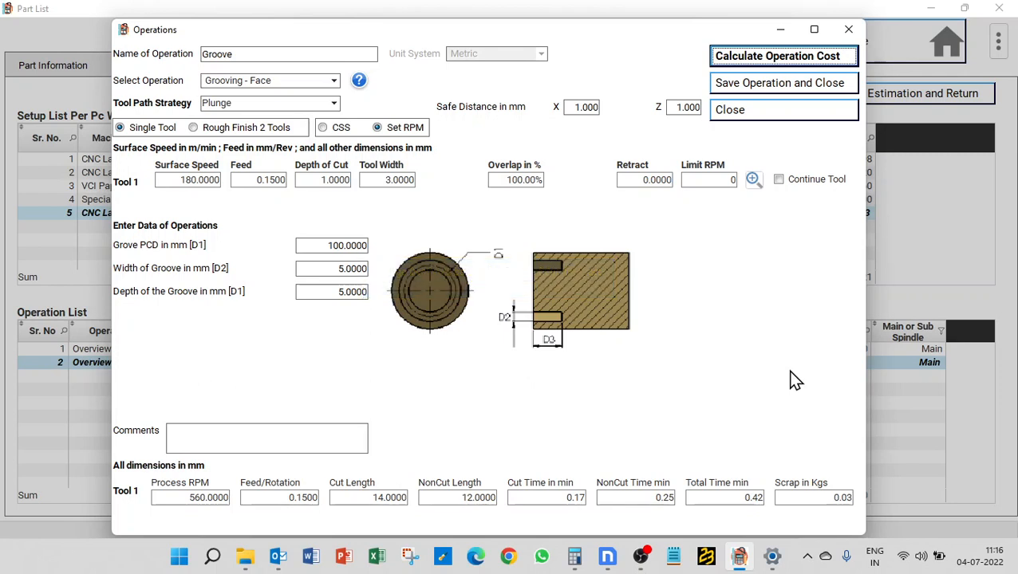
Calculate the plunge operation cost with a retract of 1 mm and again with 2 mm.
left_click(662, 180)
type("1")
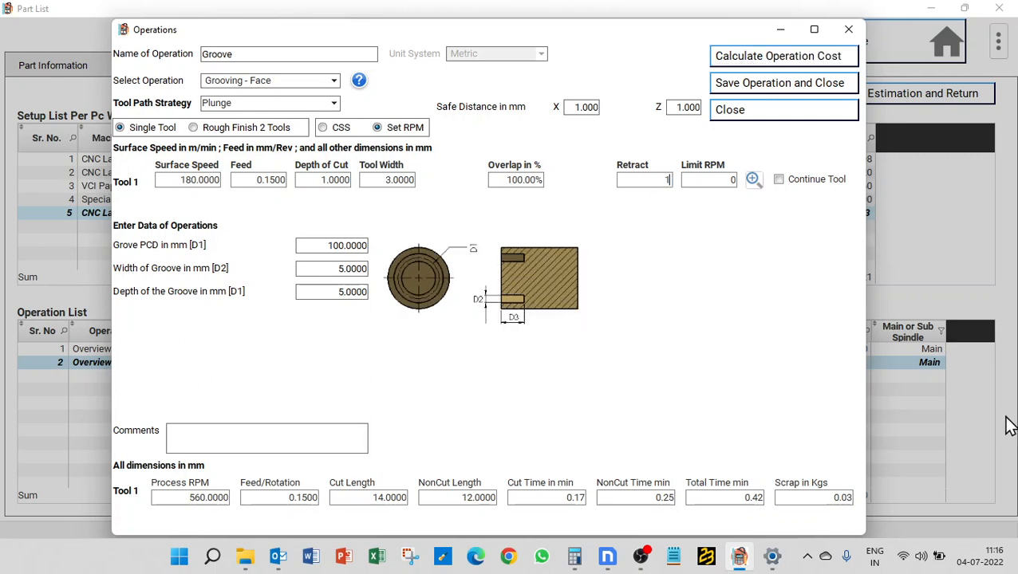
left_click(303, 179)
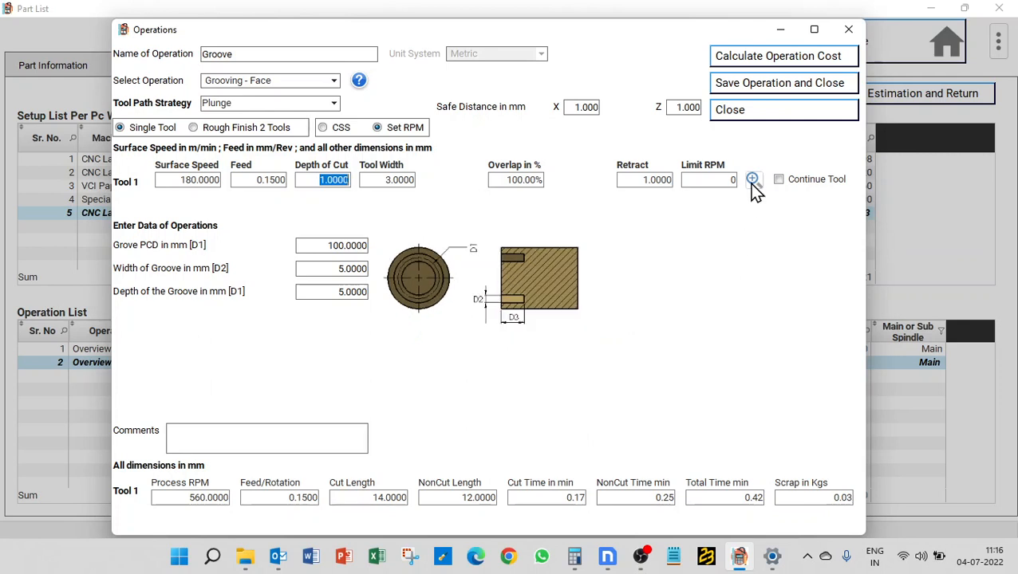
left_click(756, 61)
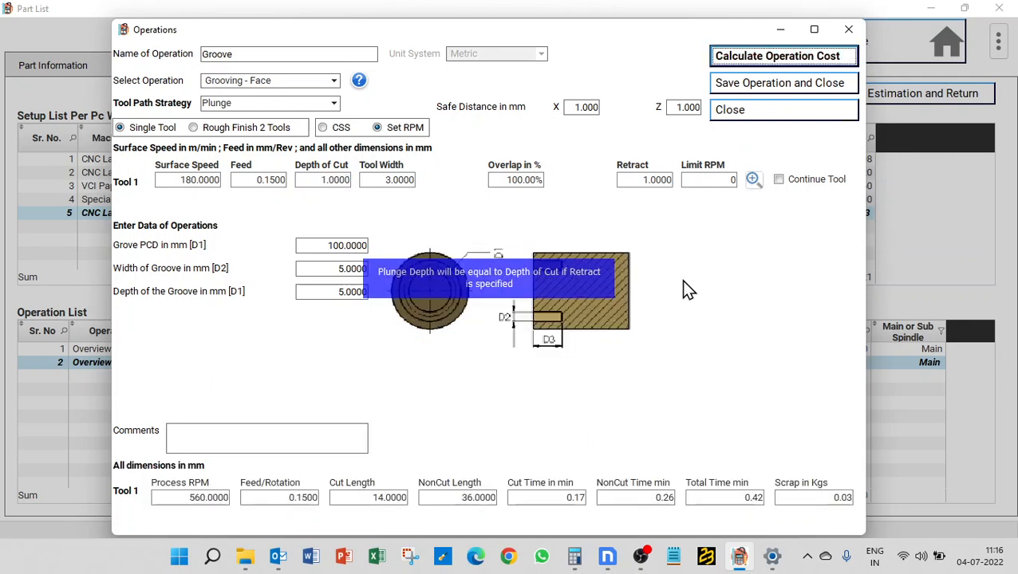
left_click(641, 179)
type("2")
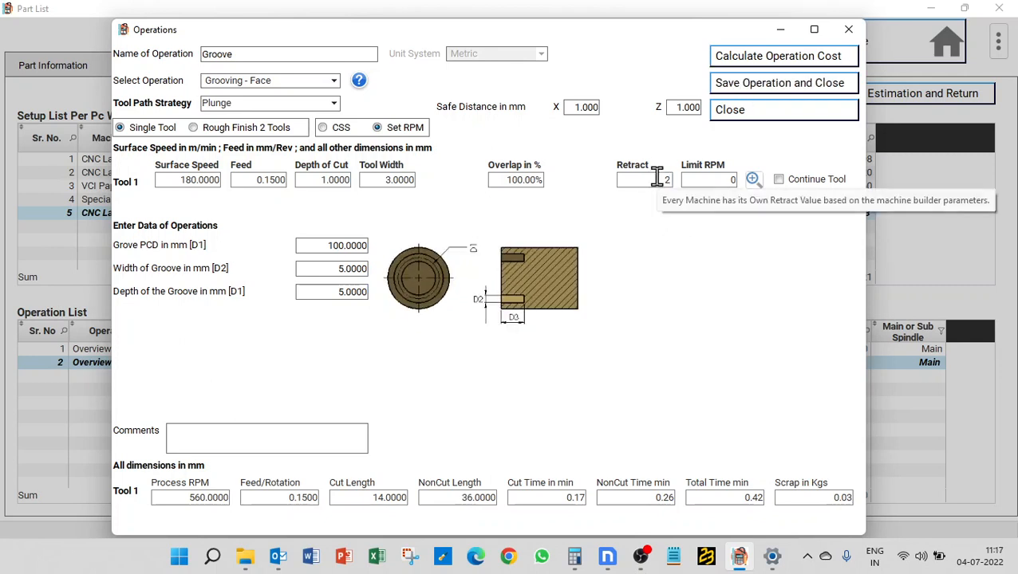
left_click(756, 60)
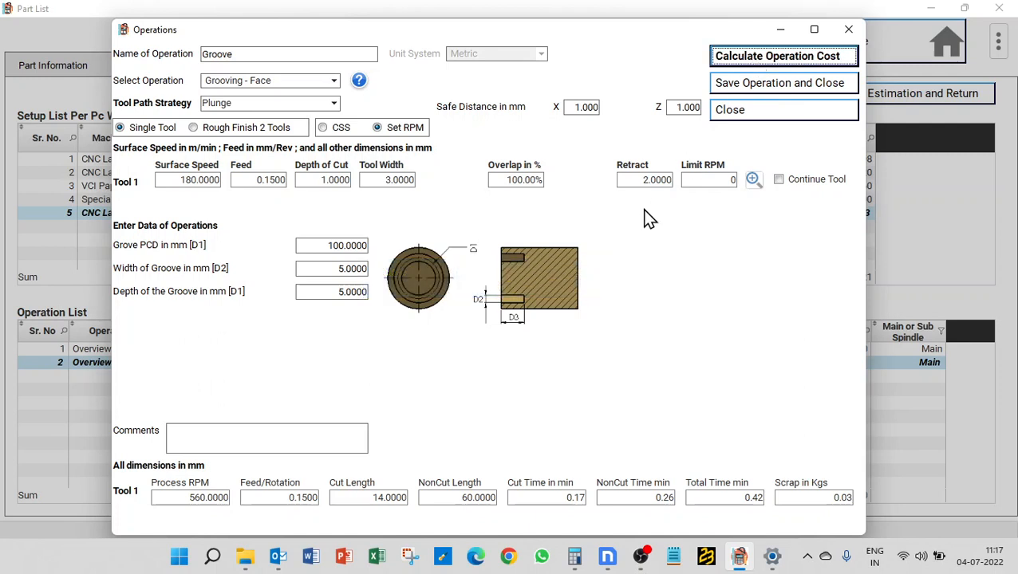
Recalculate the plunge operation cost with a retract of 0, and again with the retract set to 1 mm.
left_click(654, 179)
type("0")
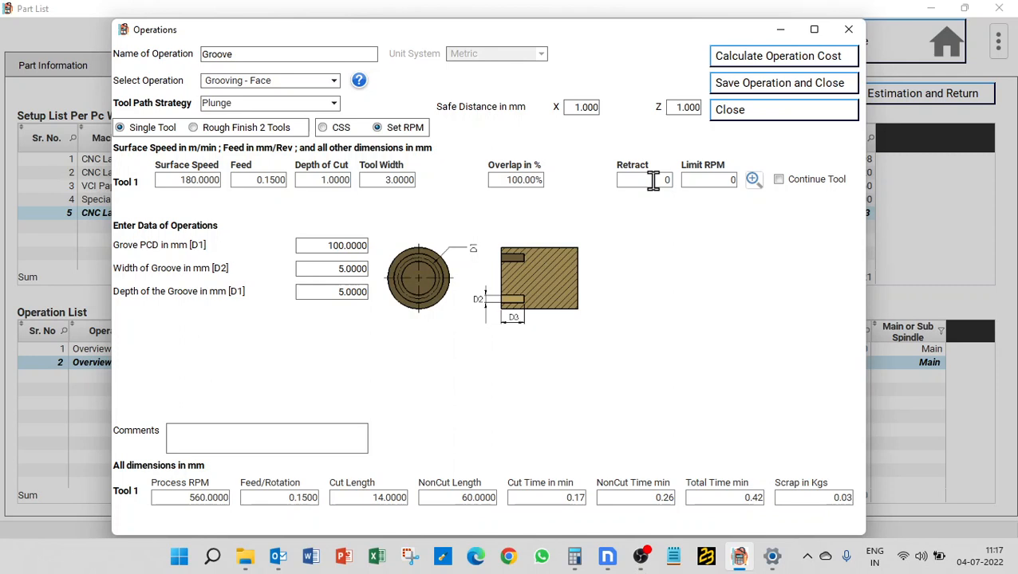
left_click(746, 63)
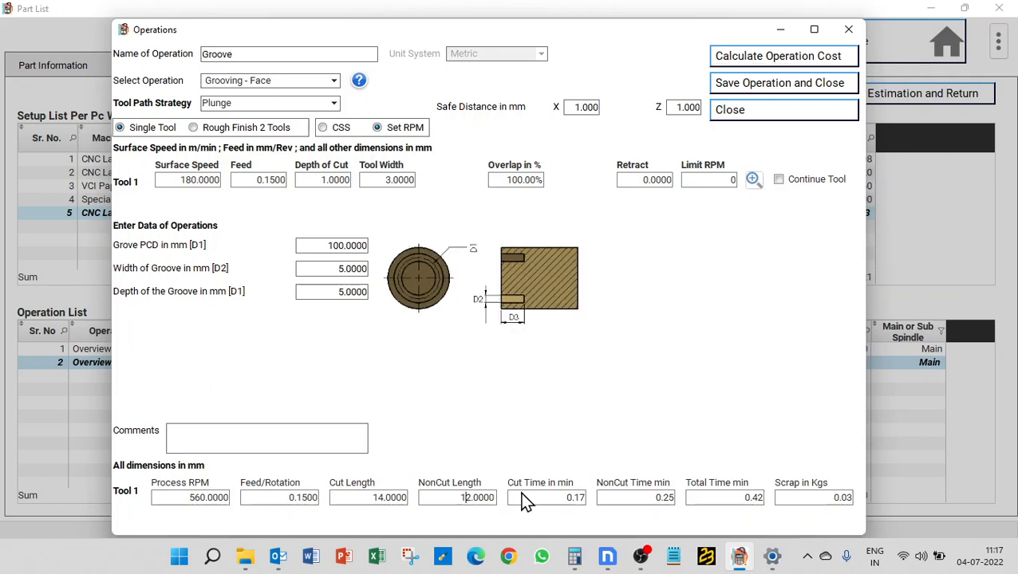
left_click(644, 182)
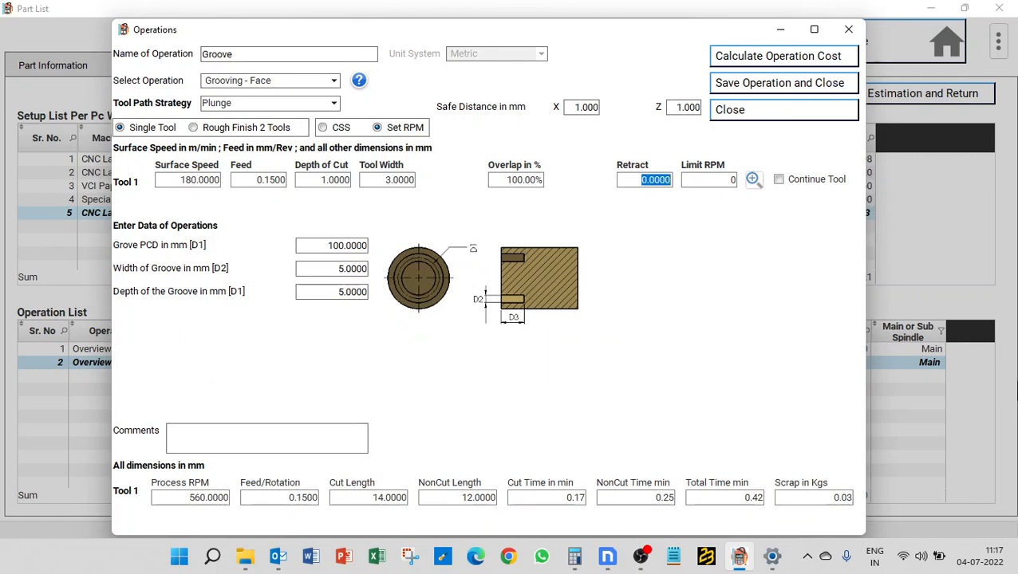
type("1")
left_click(780, 63)
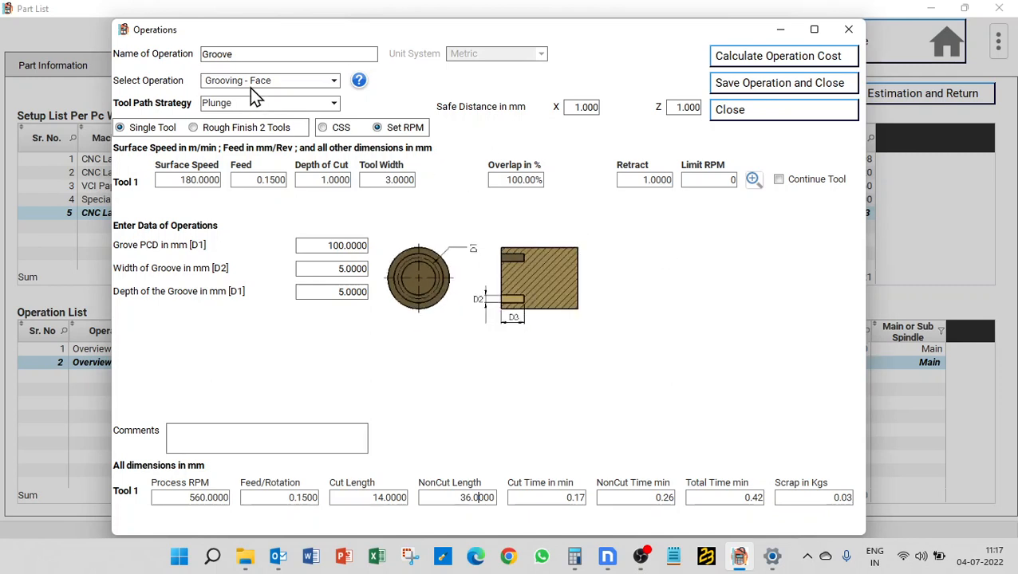
Switch the operation type to Grooving - OD and choose Rough Finish 2 Tools with the Set RPM mode.
left_click(301, 82)
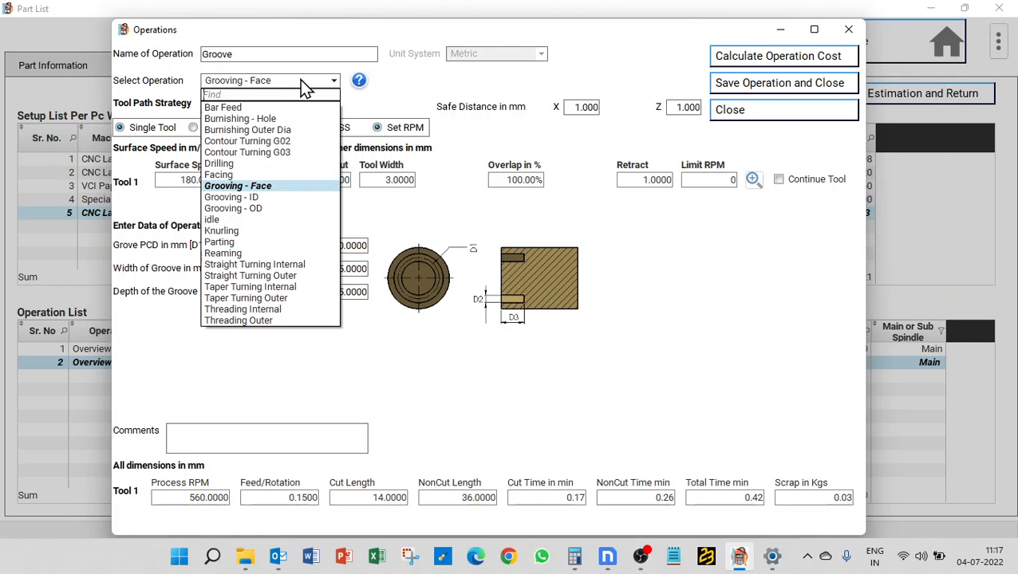
left_click(273, 208)
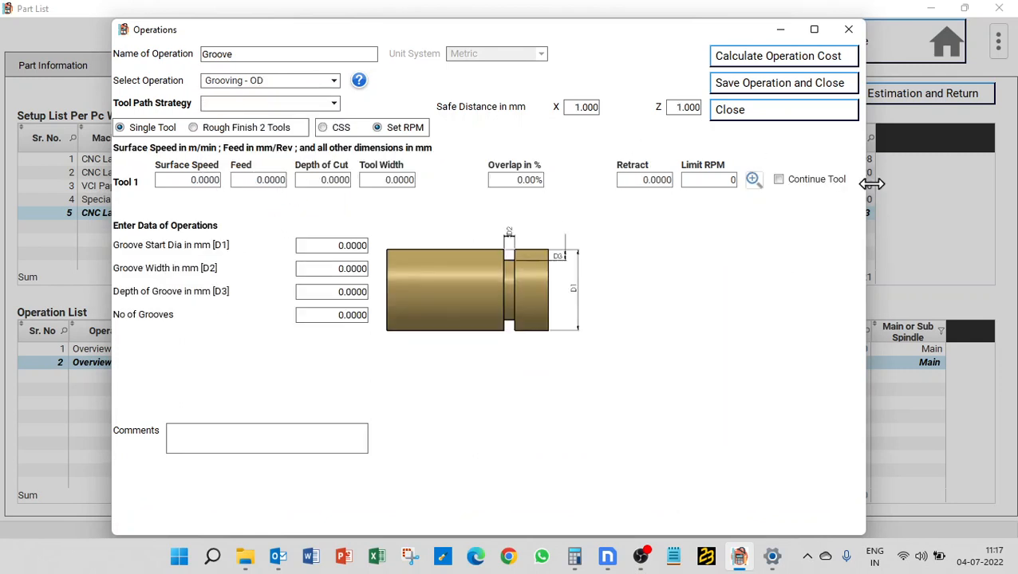
left_click(307, 316)
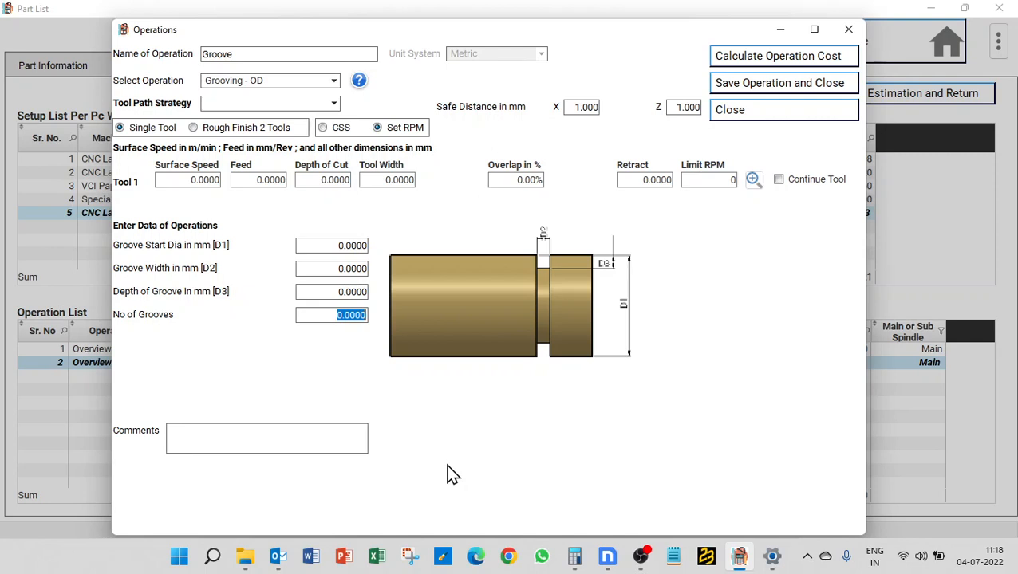
left_click(239, 129)
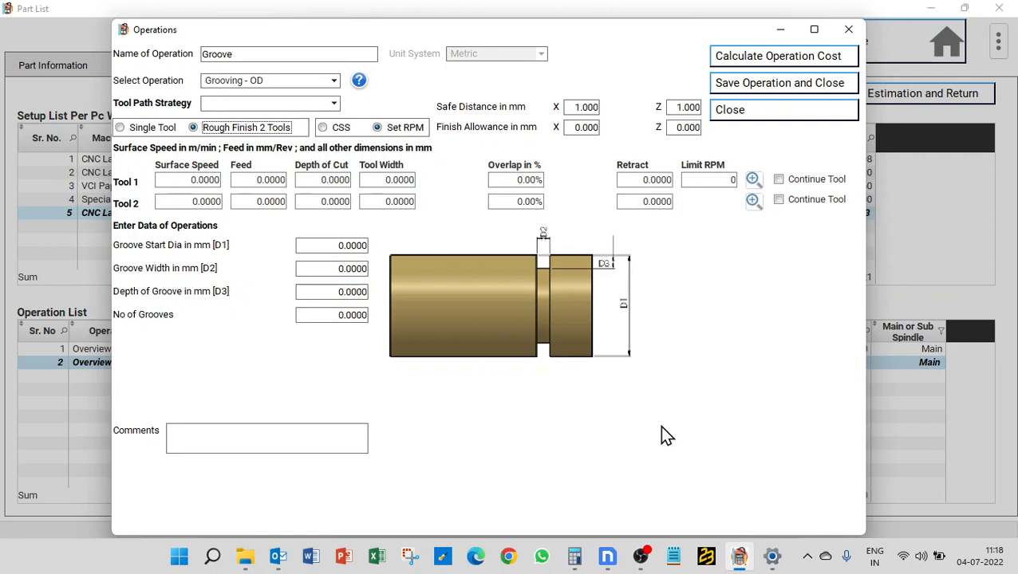
left_click(321, 130)
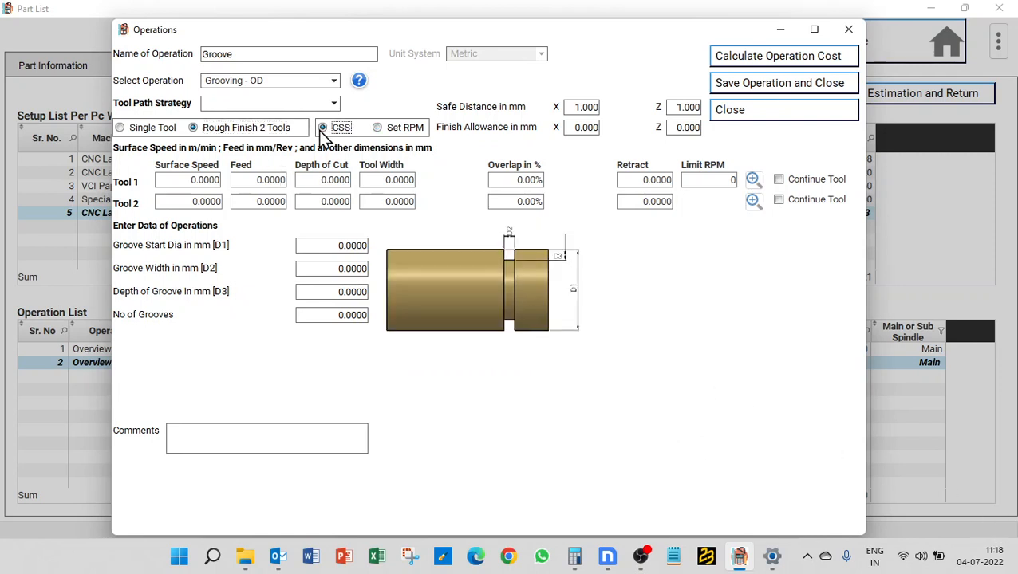
left_click(387, 130)
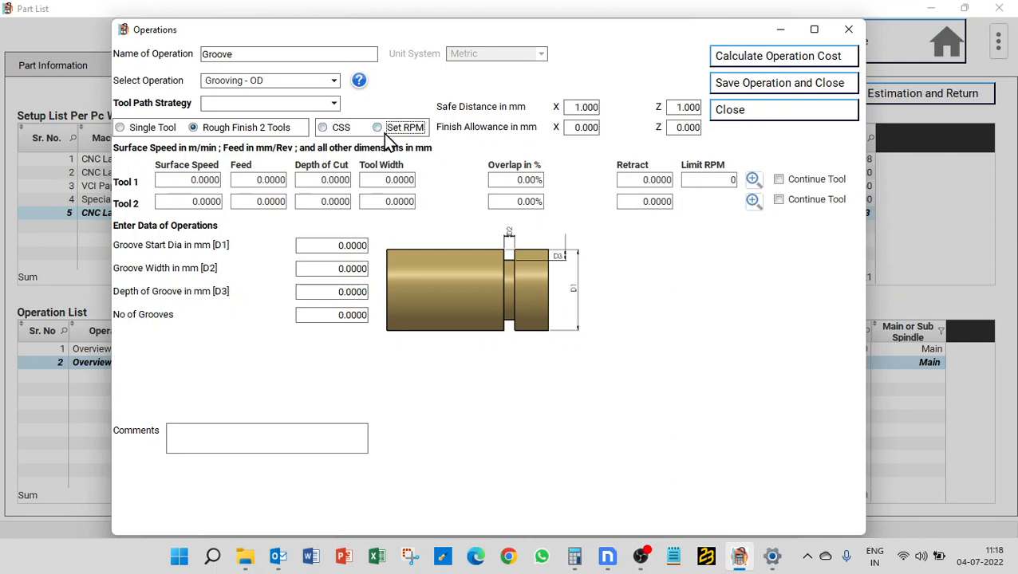